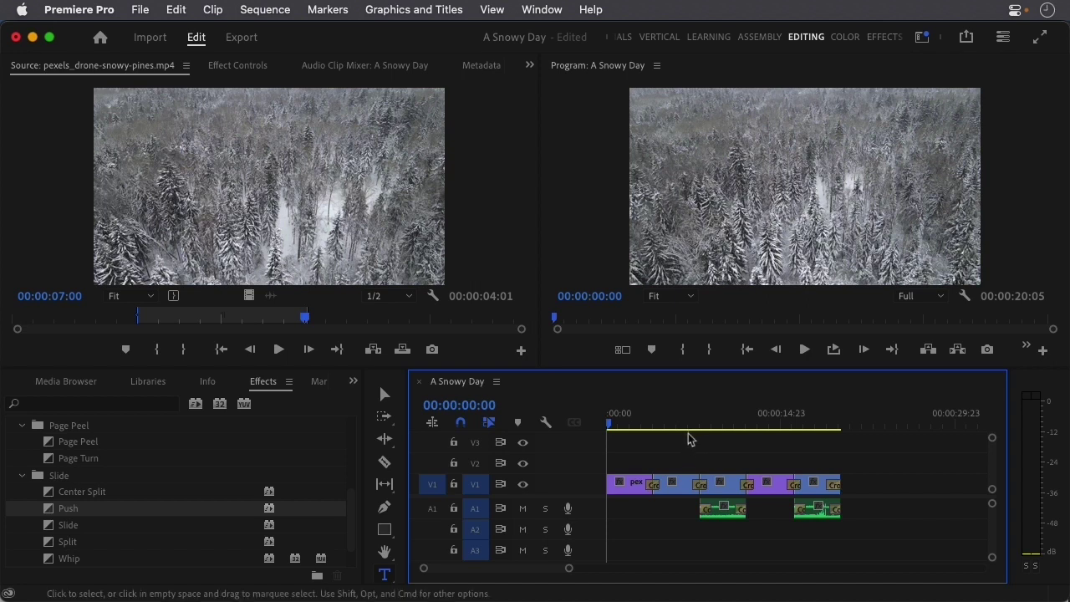
- Compare the colors of the frozen-berries clip with the adjacent frozen-branches clip in the A Snowy Day sequence
click(686, 425)
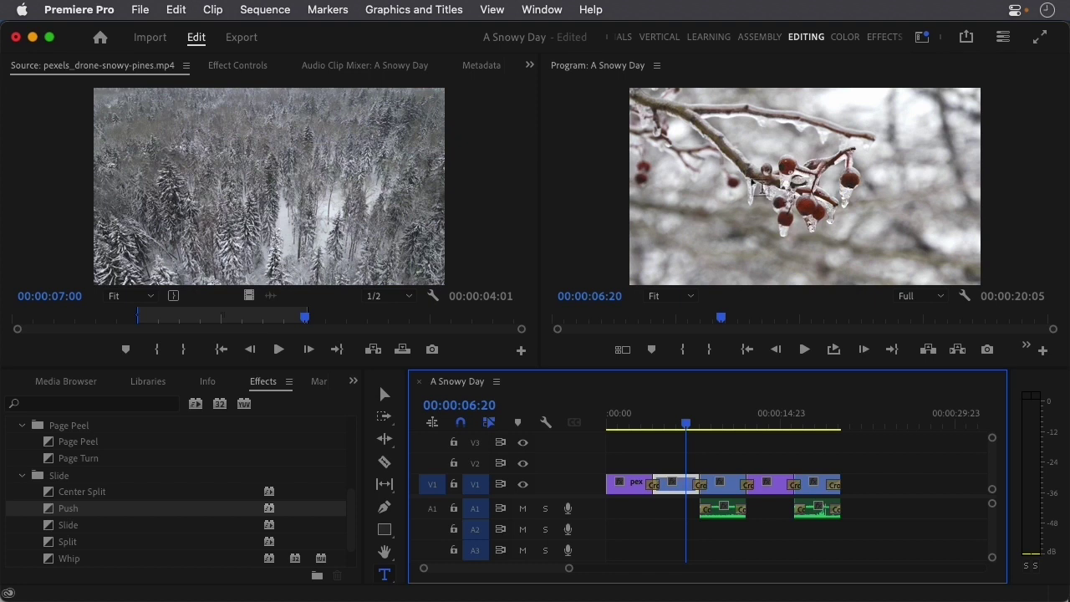
click(720, 429)
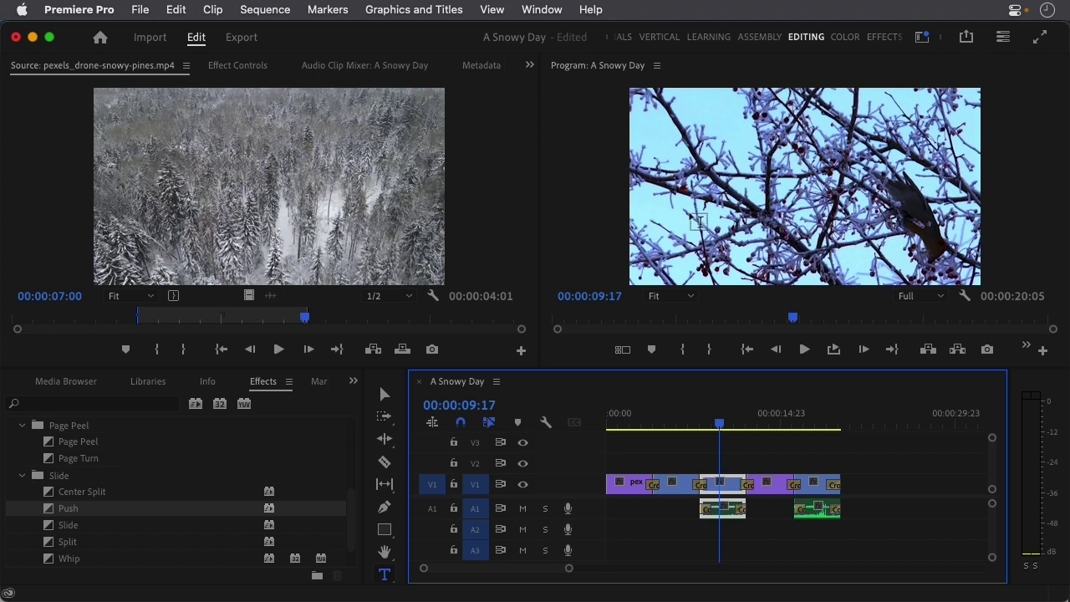
click(679, 426)
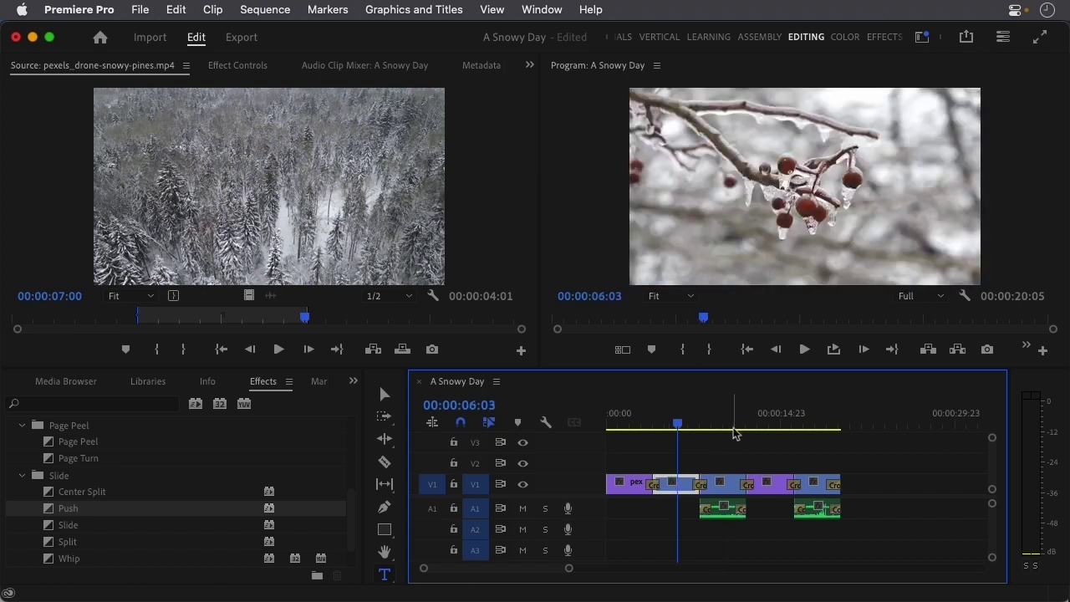
click(725, 429)
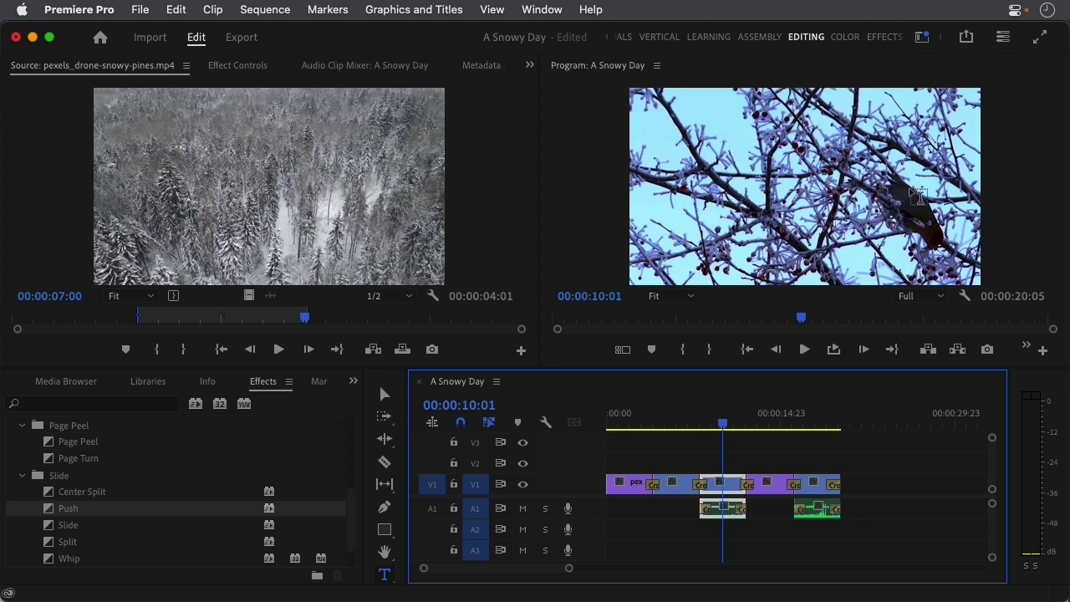
click(680, 428)
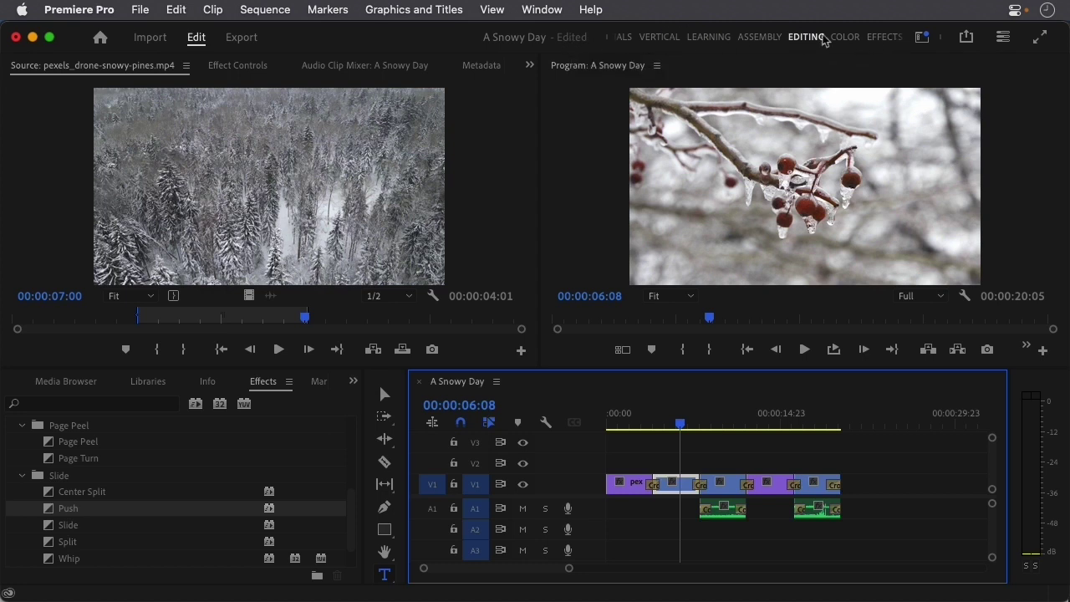
- Switch to the Color workspace and check the Lumetri Scopes before returning to the source clip view
click(923, 38)
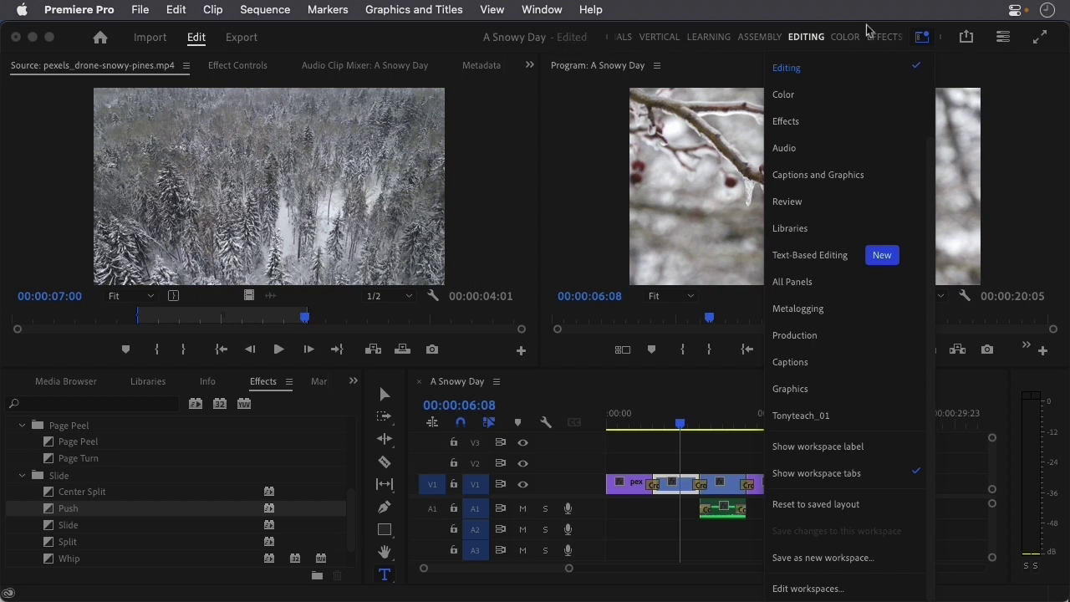
click(922, 37)
click(922, 37)
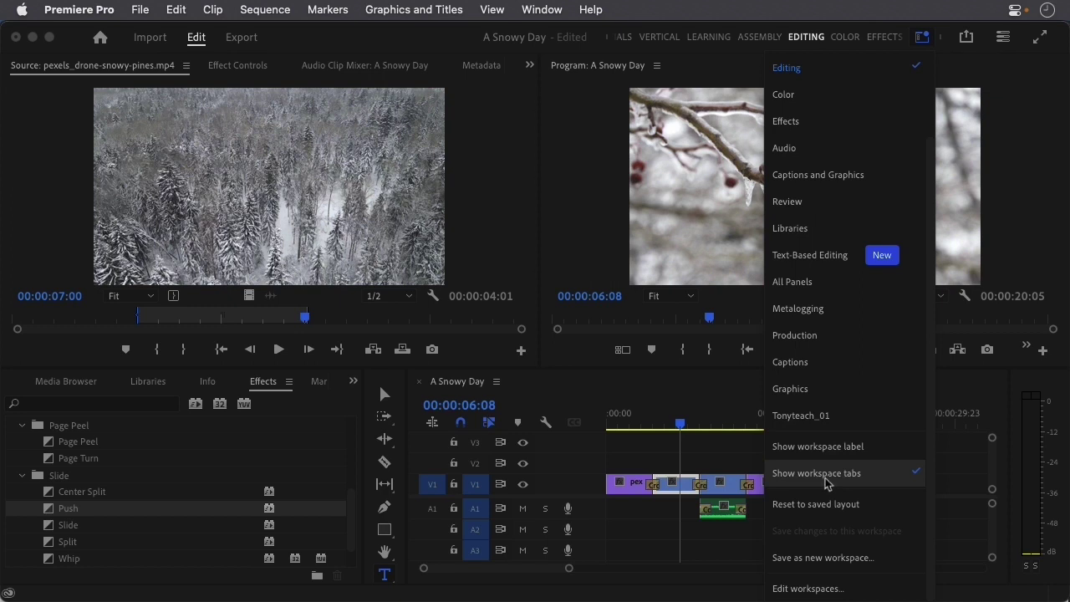
click(796, 95)
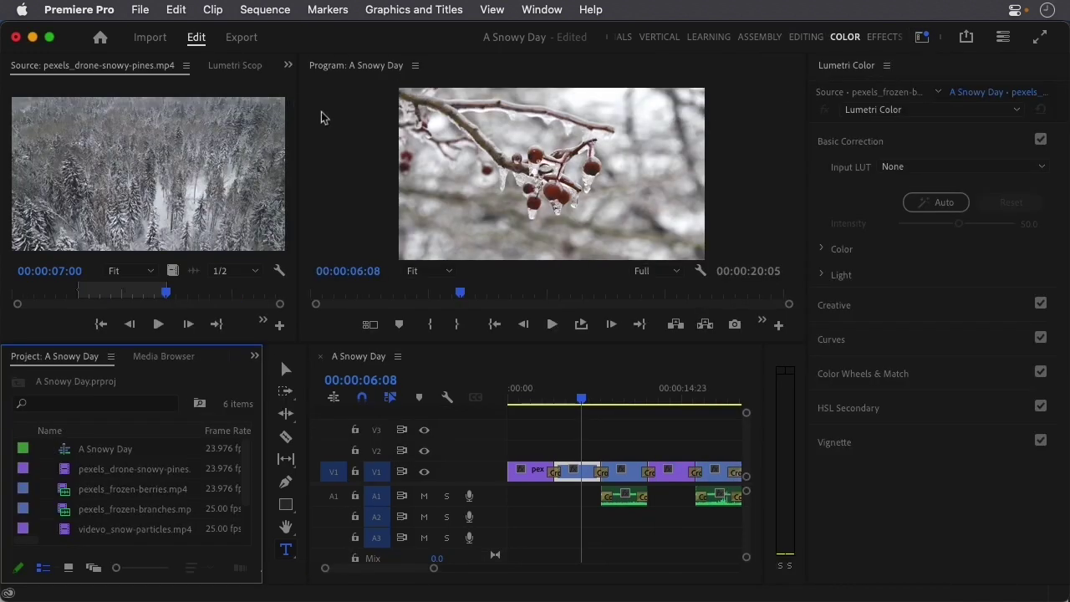
click(221, 67)
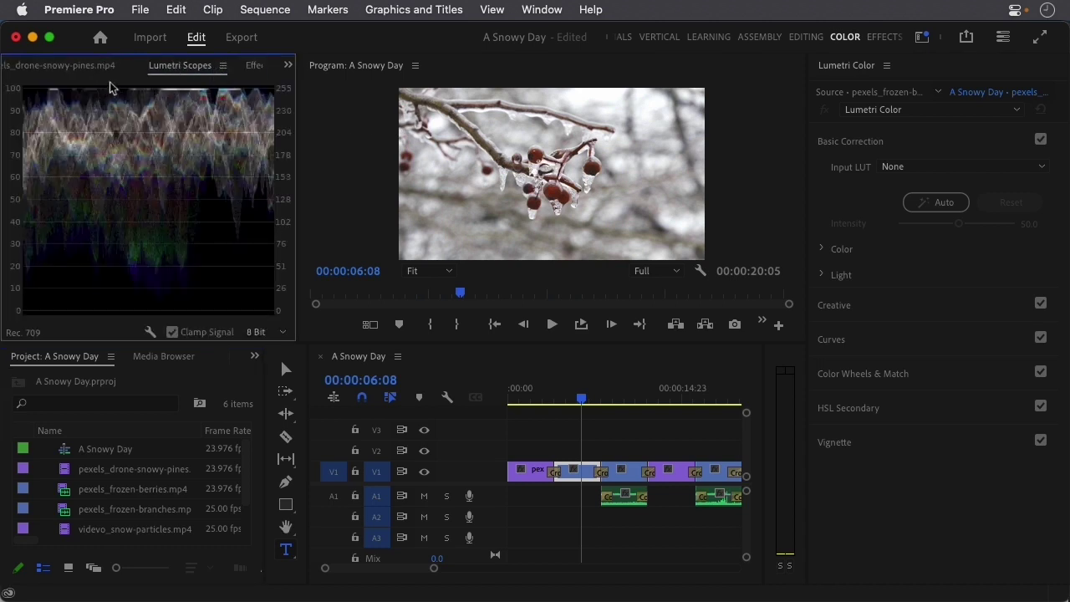
click(84, 66)
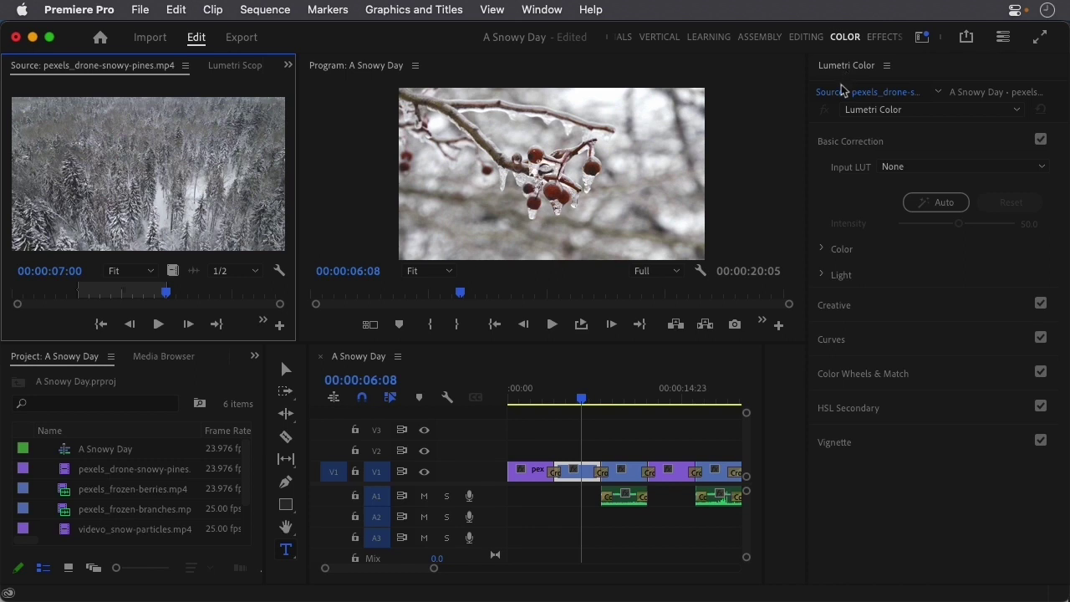
- Move the playhead to 00:00:09:20 on the frozen-branches clip and expand its Color Wheels & Match settings
click(584, 402)
drag(583, 401, 625, 401)
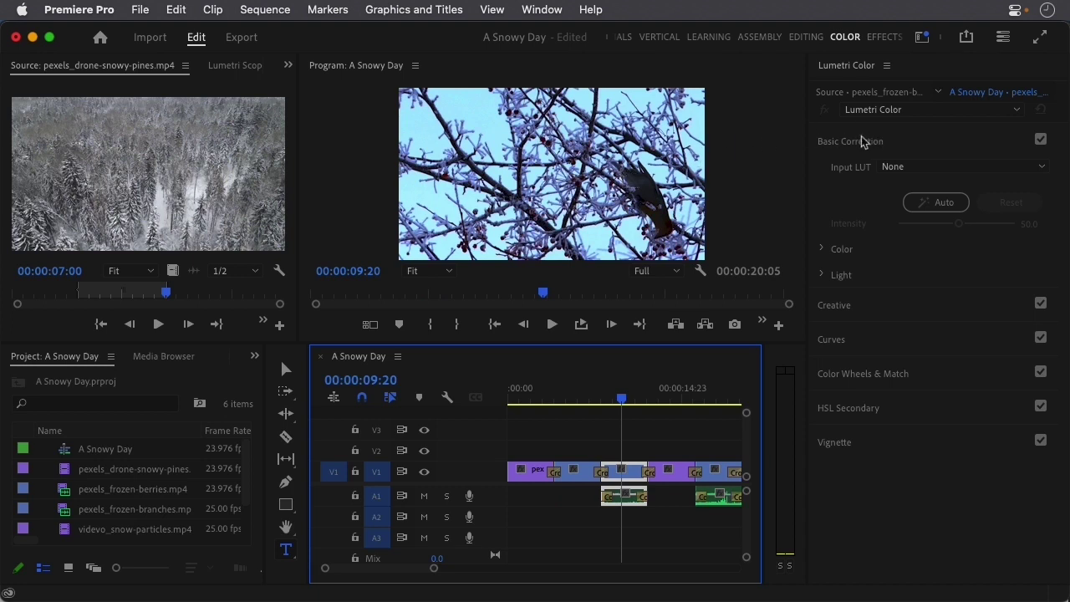
click(919, 140)
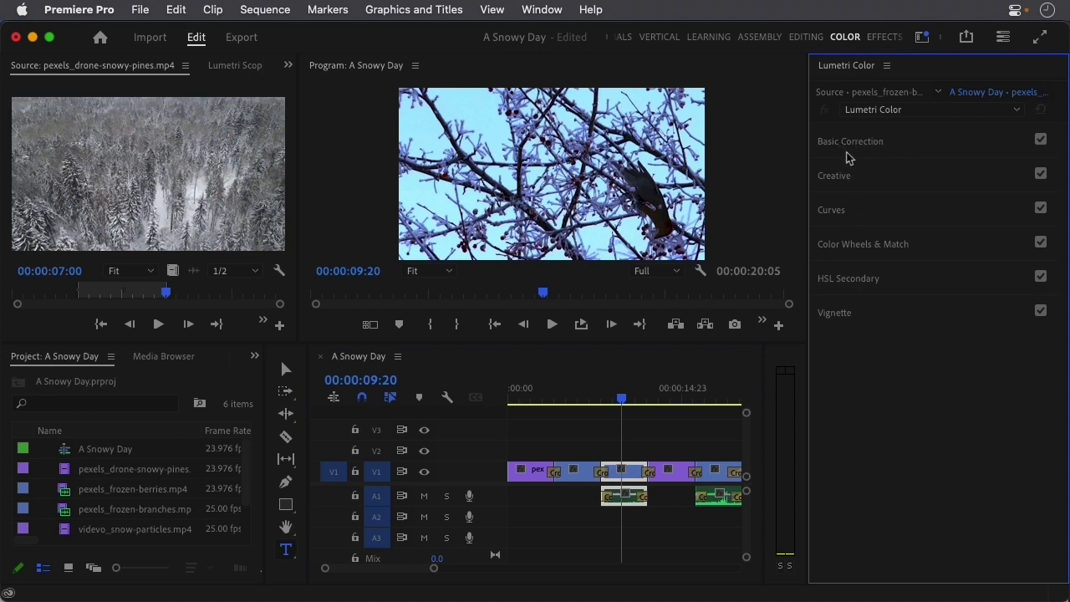
click(913, 143)
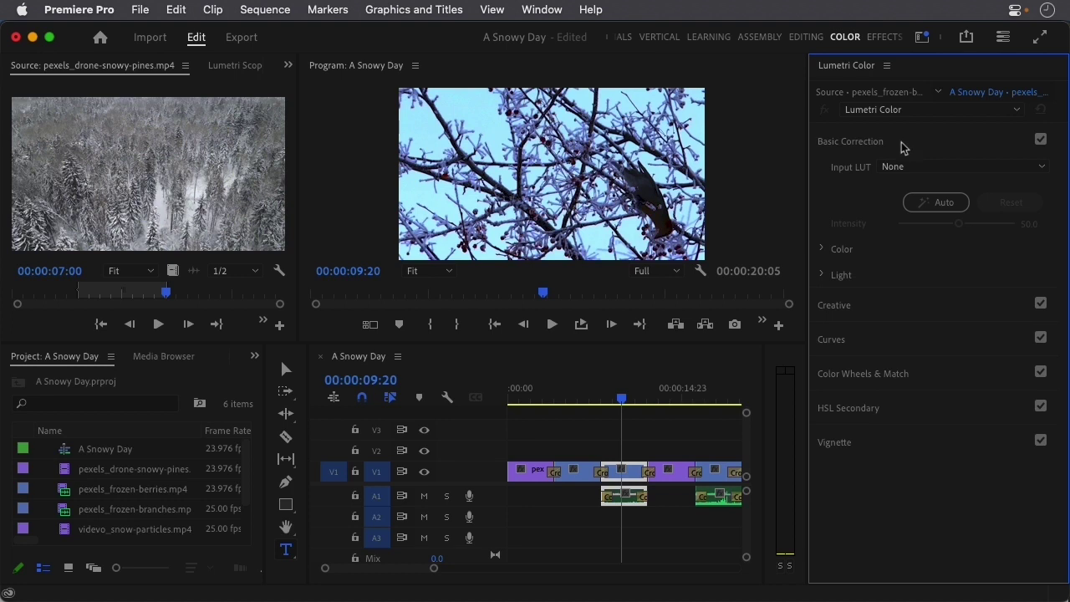
click(906, 147)
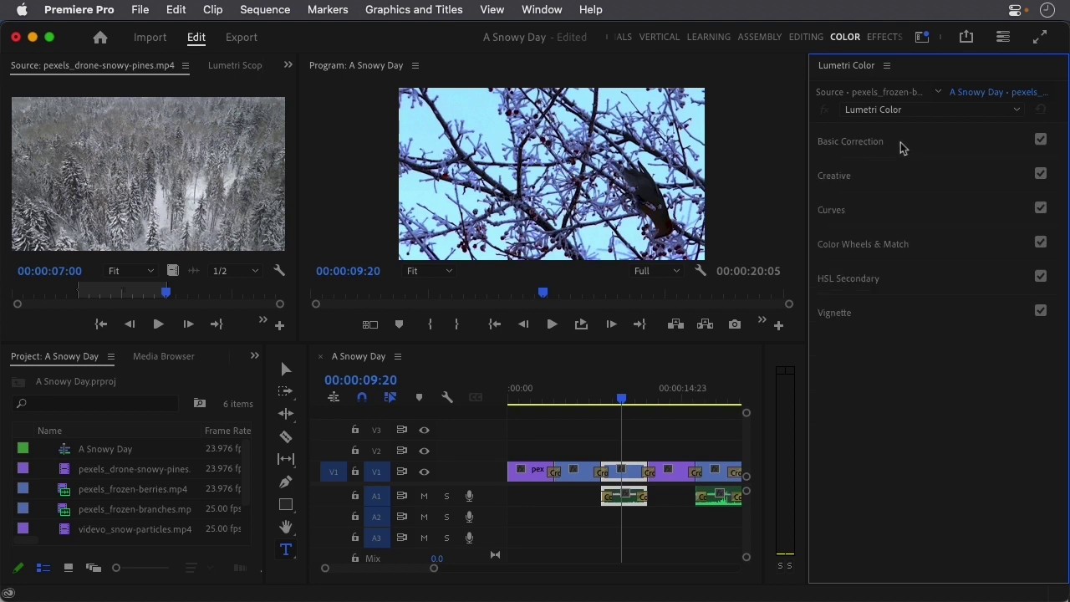
click(927, 251)
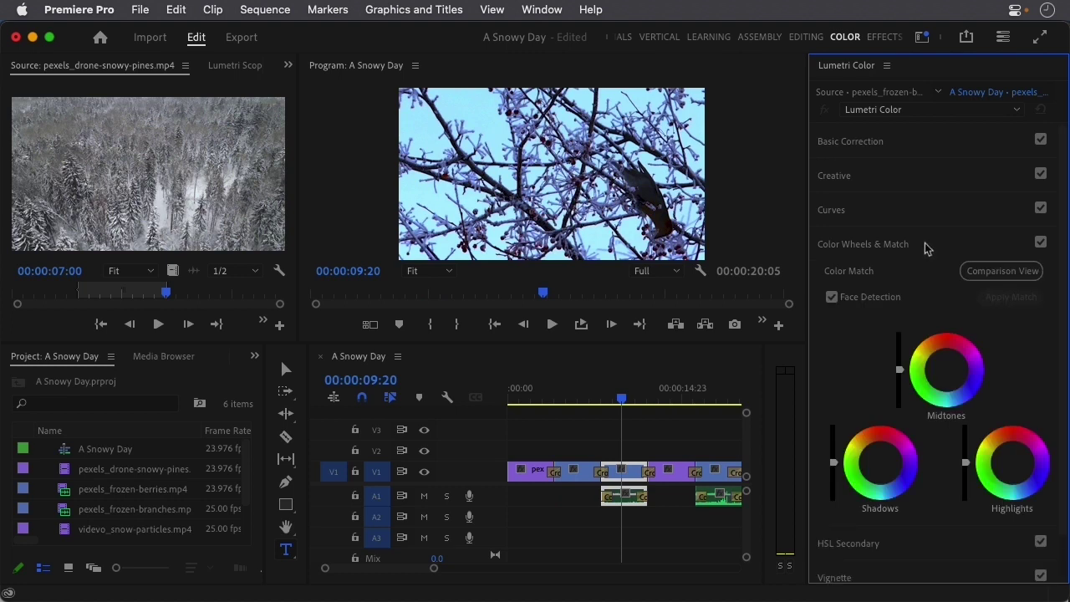
- In Comparison View, match the branches clip's color to the berries frame at 00:00:06:09 and compare it with the correction off
click(991, 276)
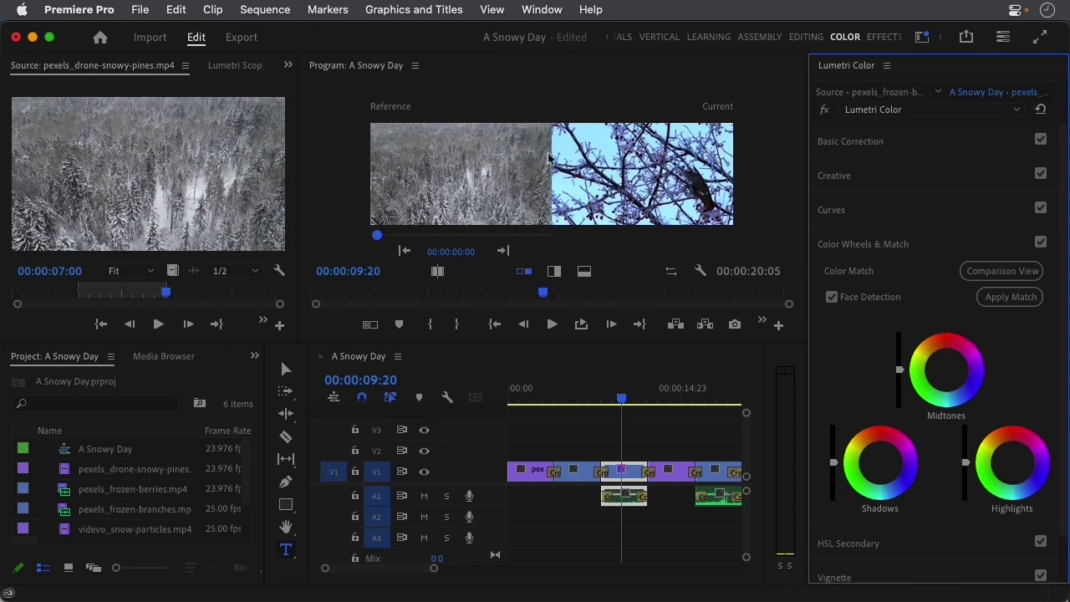
click(378, 237)
drag(378, 237, 434, 238)
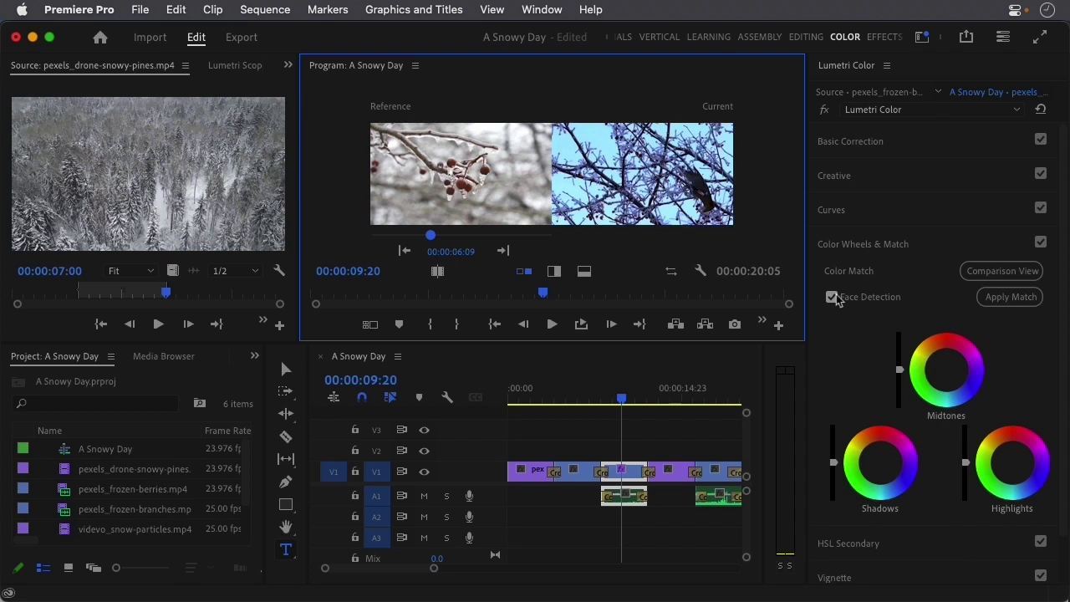
click(1001, 301)
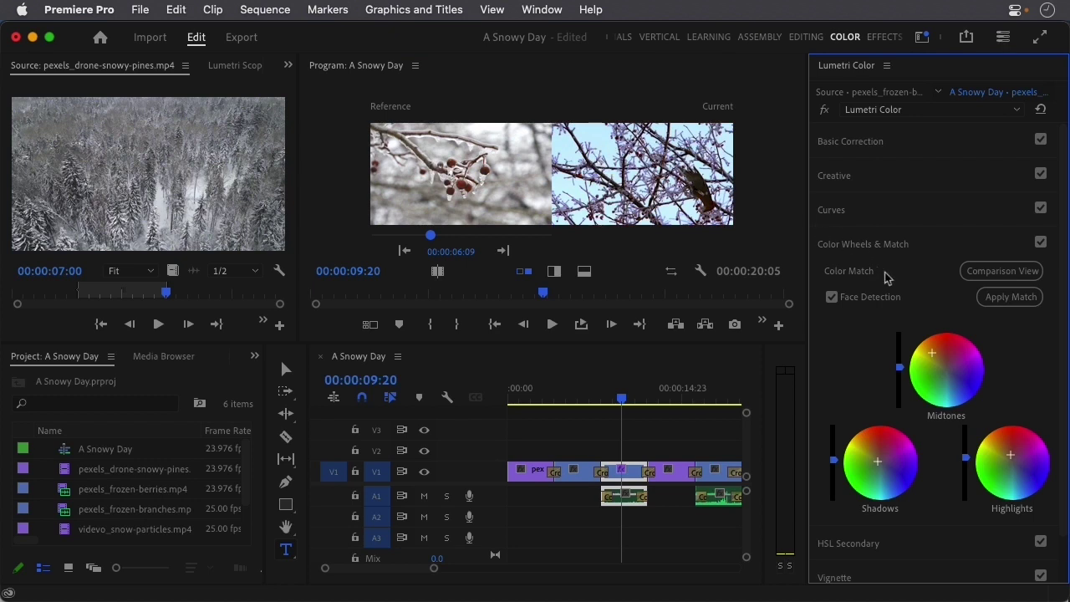
click(1041, 243)
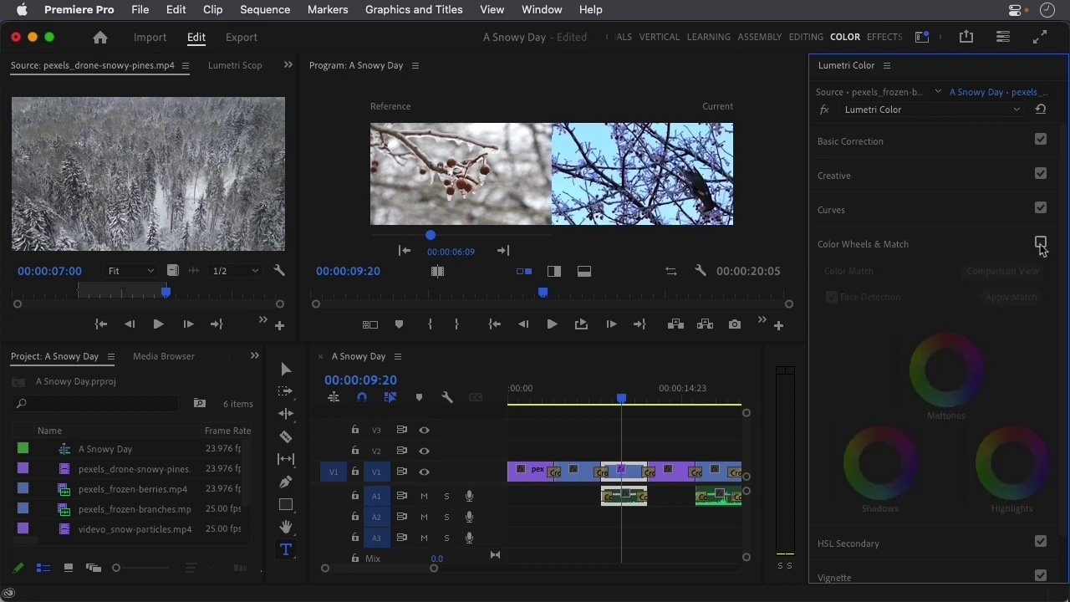
click(1041, 243)
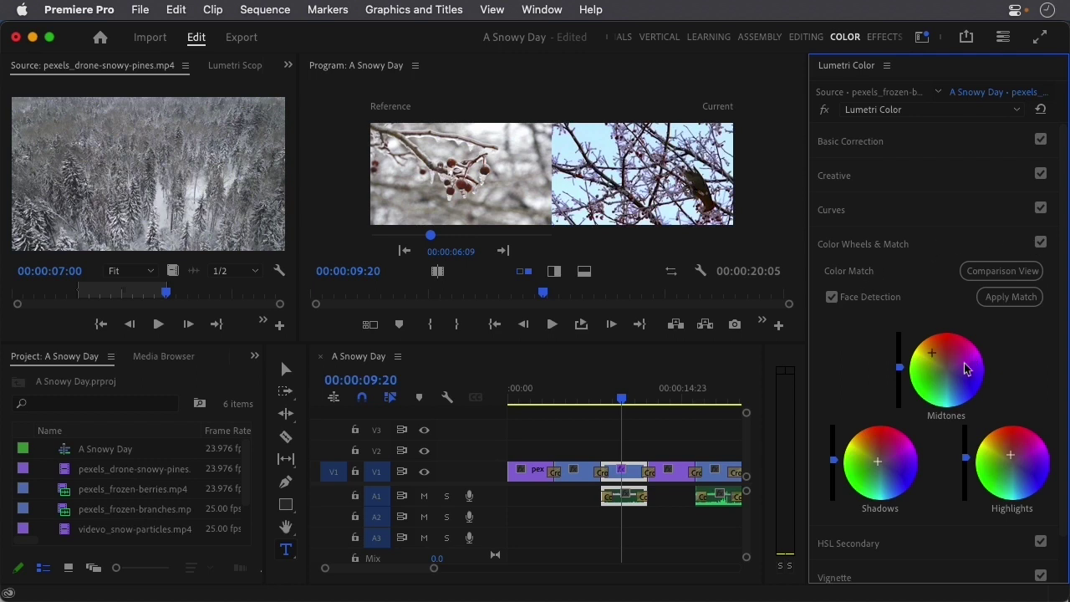
- Turn off Face Detection and reapply the color match to the frozen-branches clip
click(832, 298)
click(1010, 298)
click(920, 244)
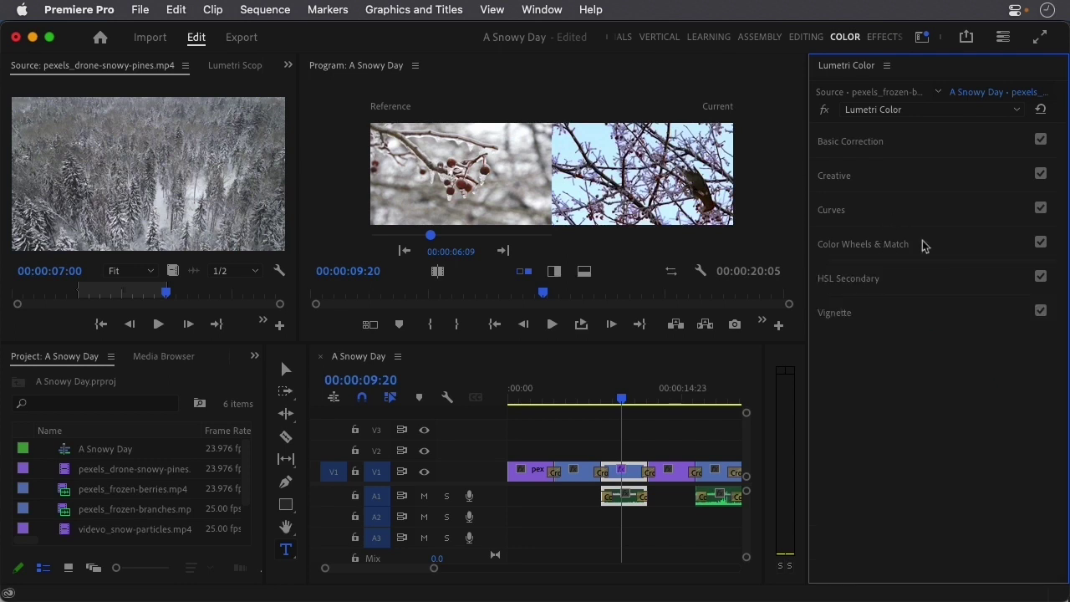
- In the Creative adjustments, set the branches clip's Vibrance to 17.7 and Saturation to 82.3
click(899, 148)
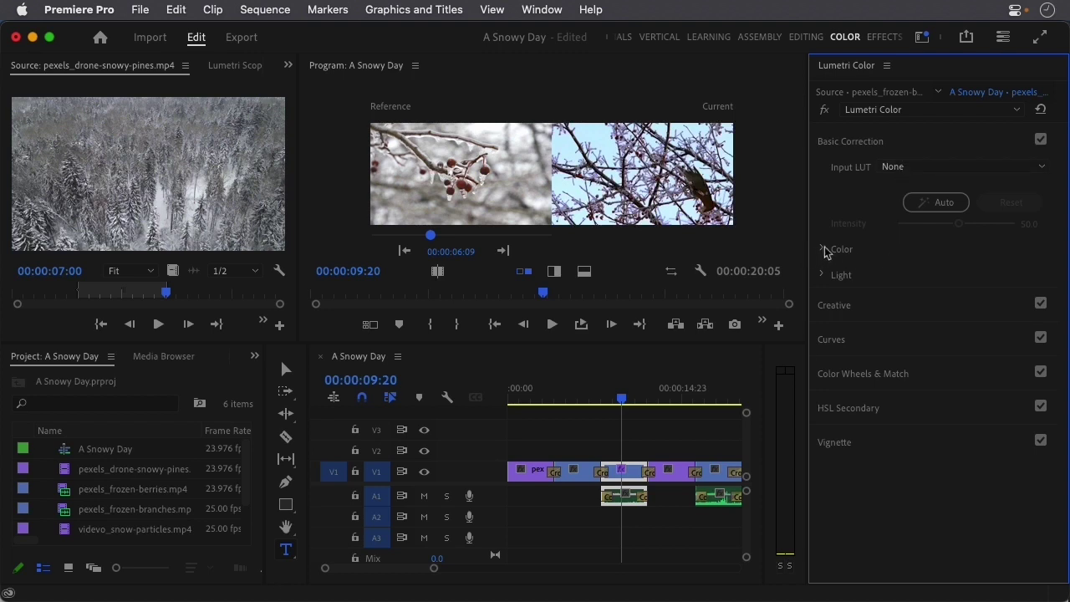
click(882, 144)
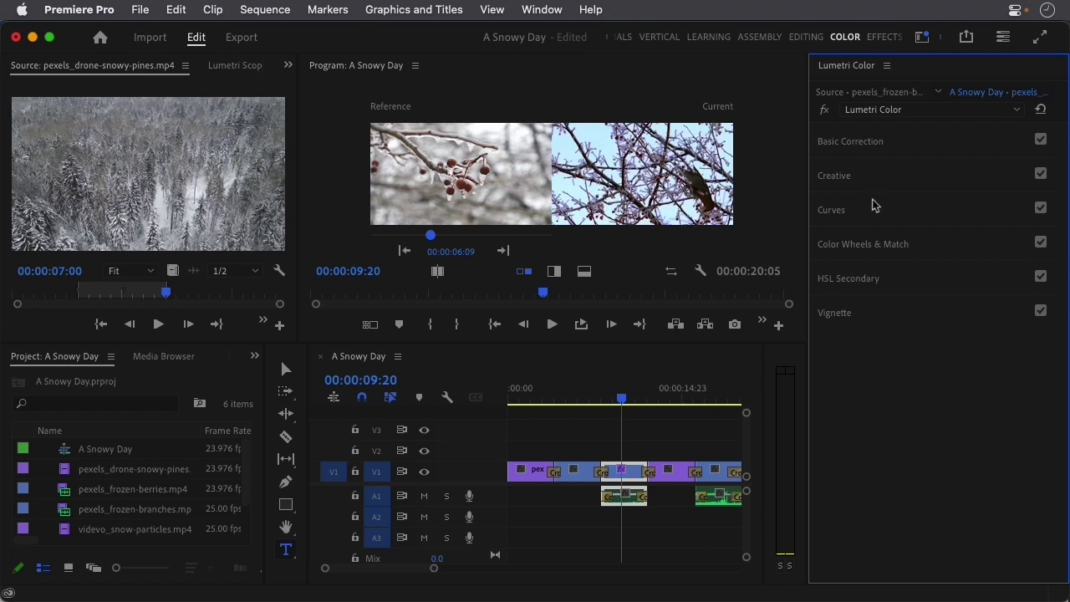
click(880, 178)
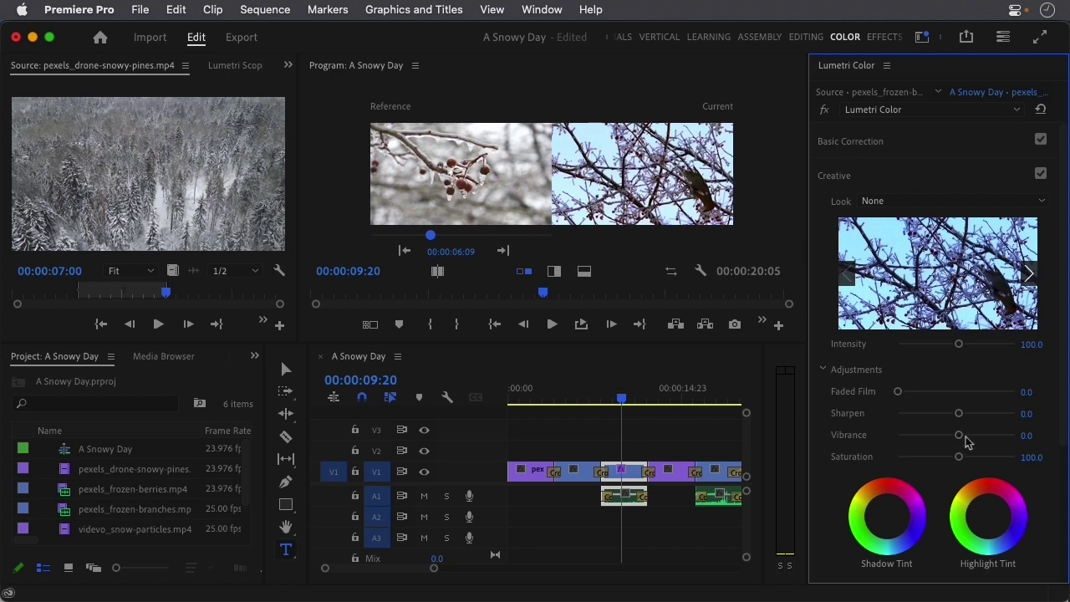
drag(959, 457, 970, 434)
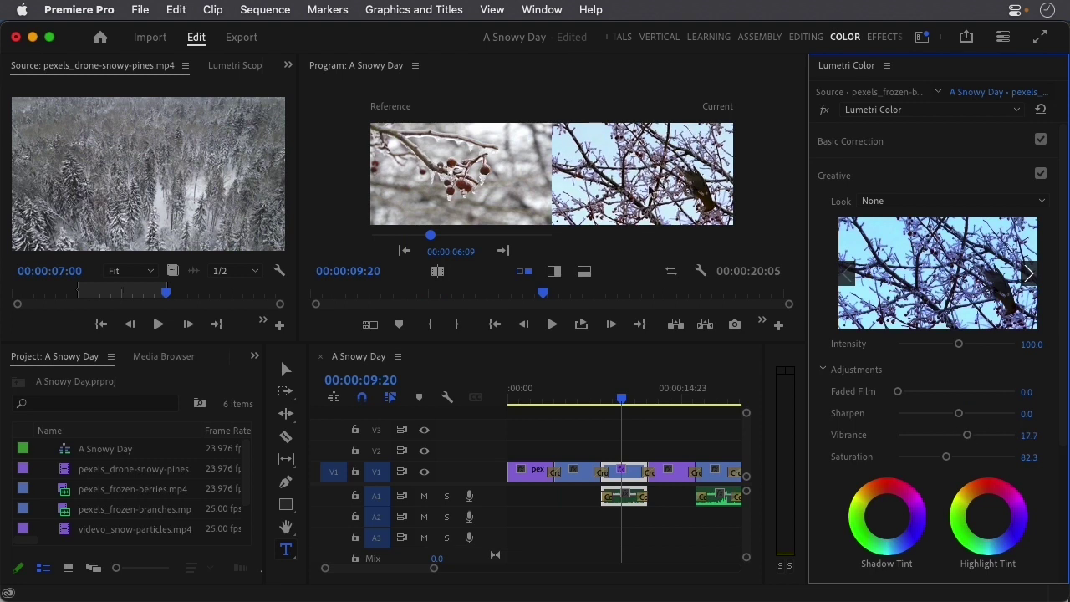
click(853, 175)
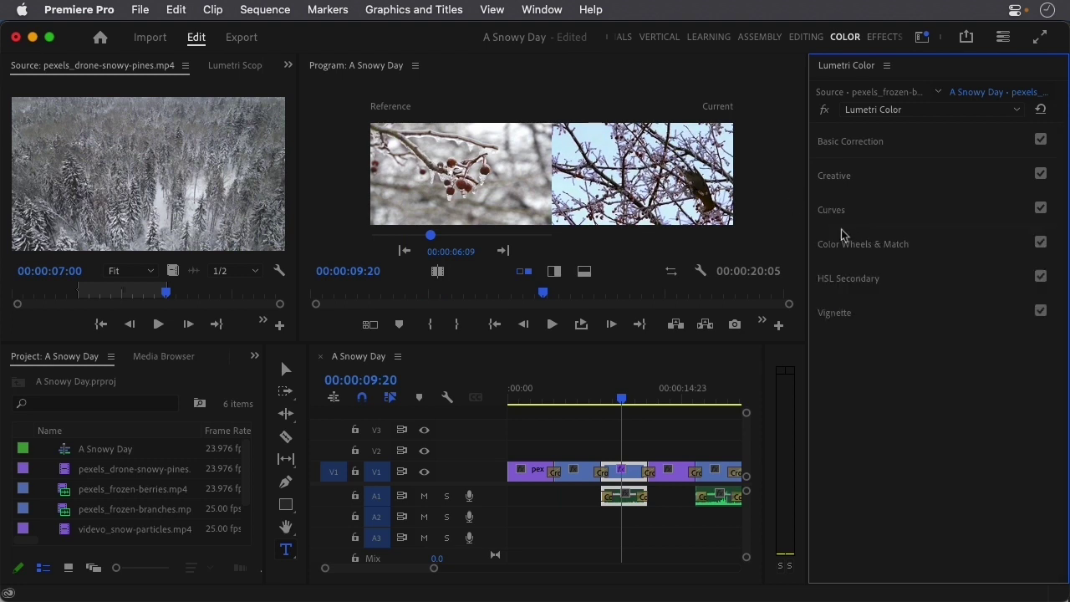
- Apply the color match to the berries reference frame once more, on top of the Creative adjustments
click(904, 244)
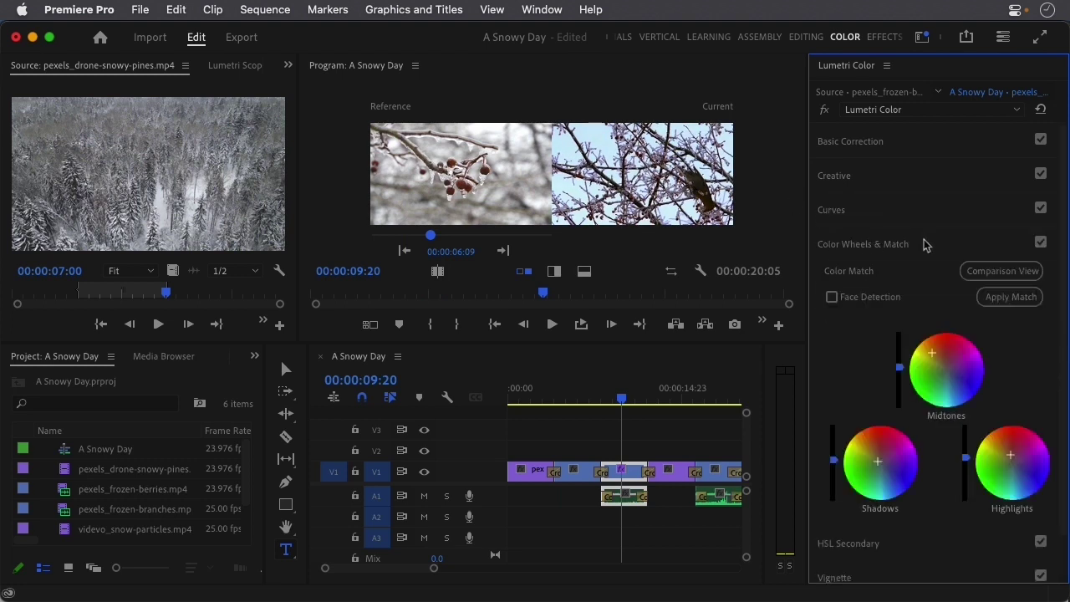
click(1006, 297)
click(906, 142)
click(910, 143)
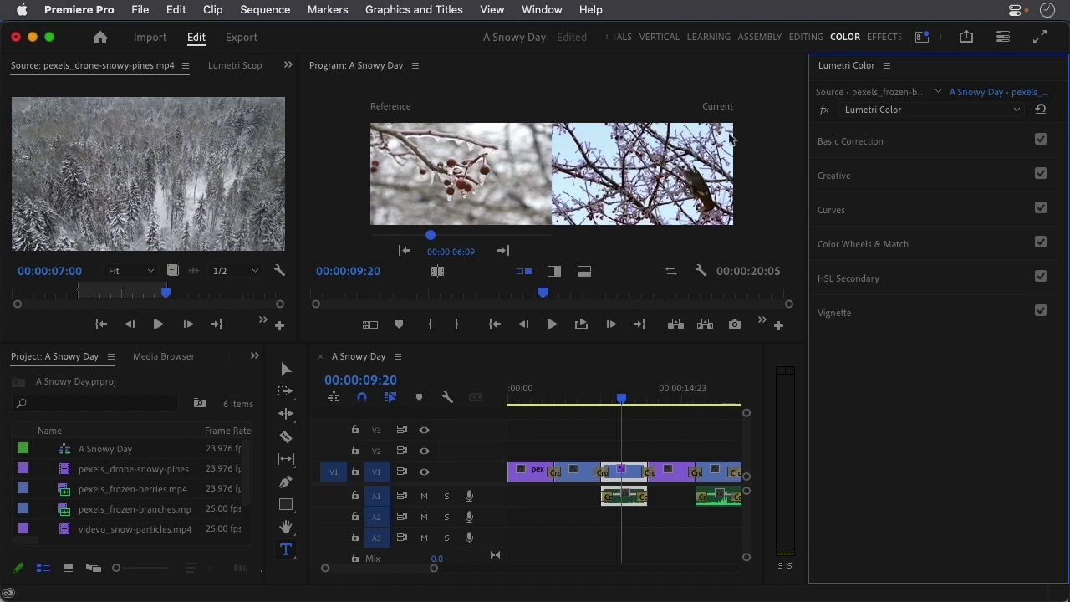
- Return to the Editing workspace and turn off Comparison View in the Program Monitor
click(805, 38)
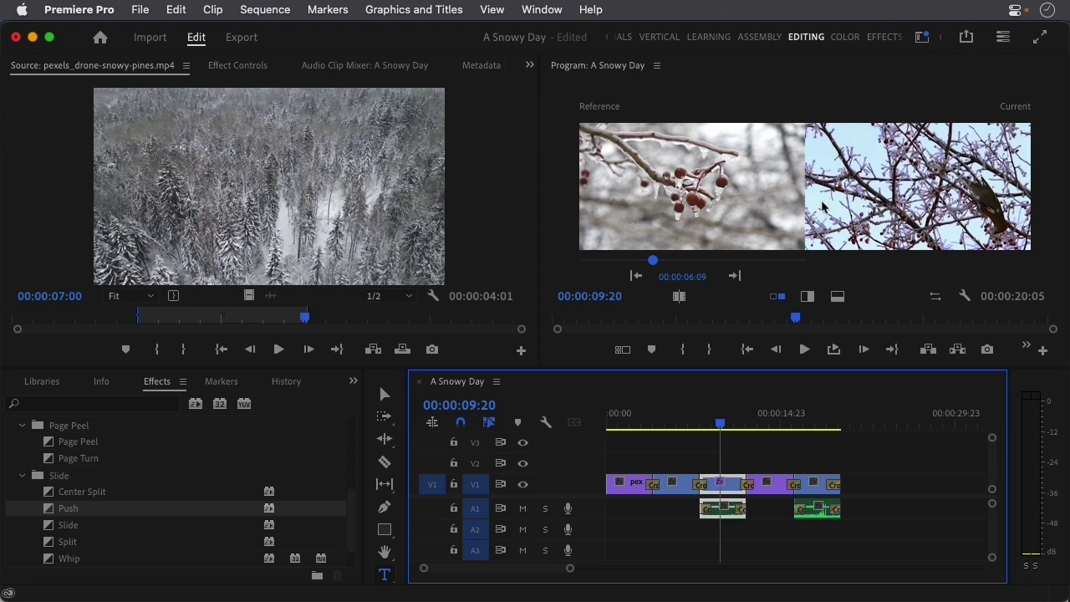
click(807, 306)
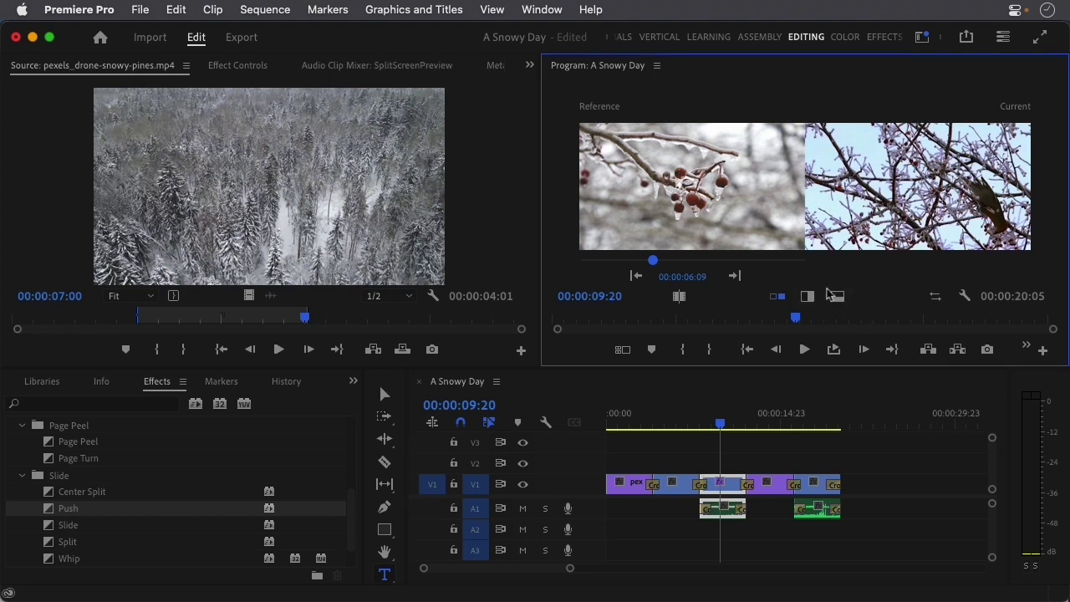
click(1028, 349)
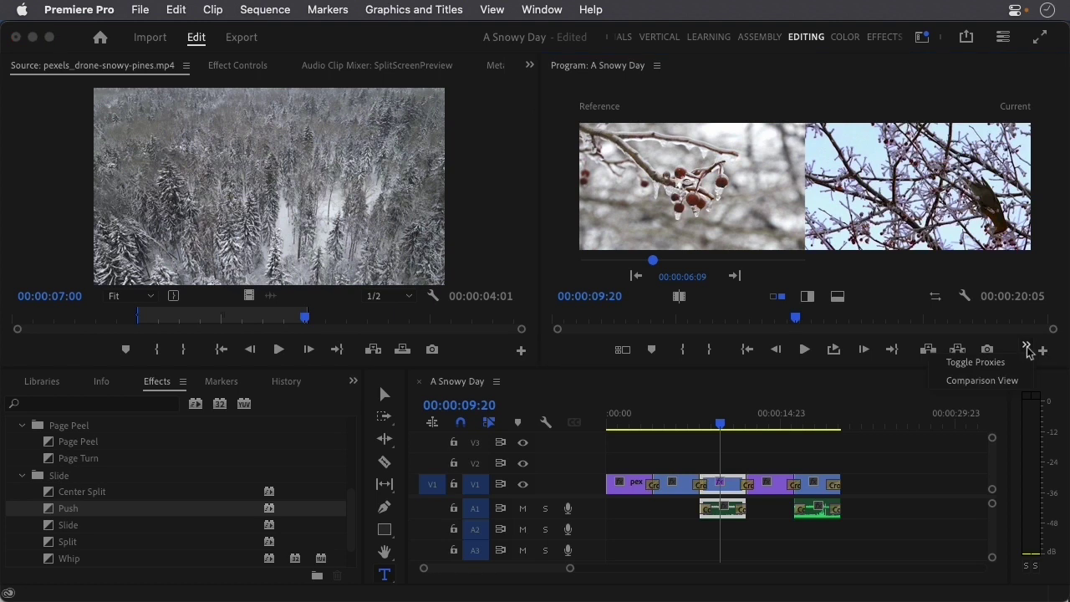
click(992, 382)
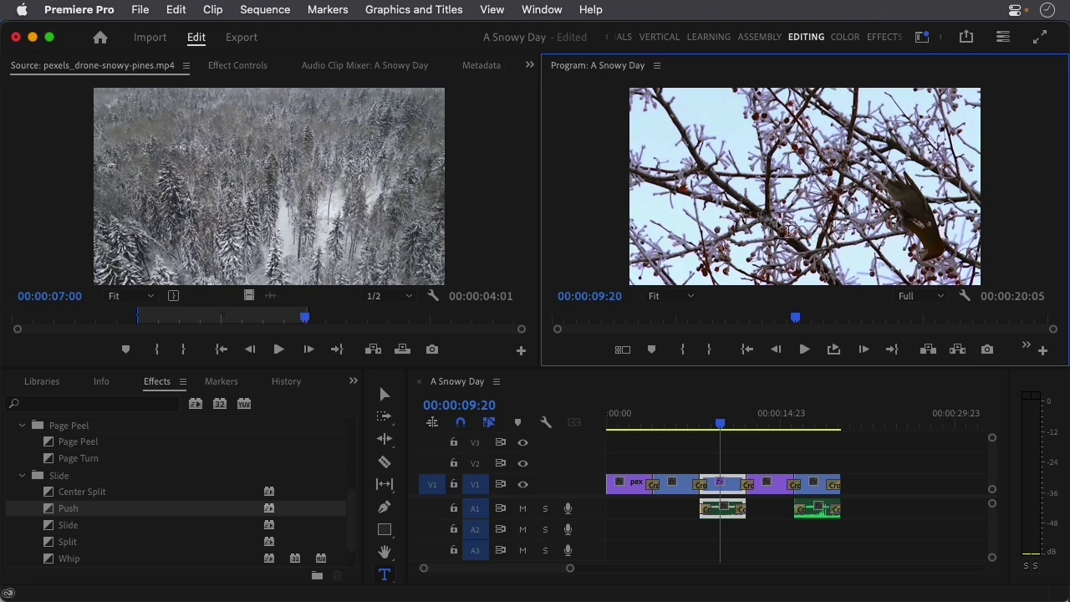
- Copy the color-matched frozen-branches clip in the A Snowy Day timeline
click(729, 487)
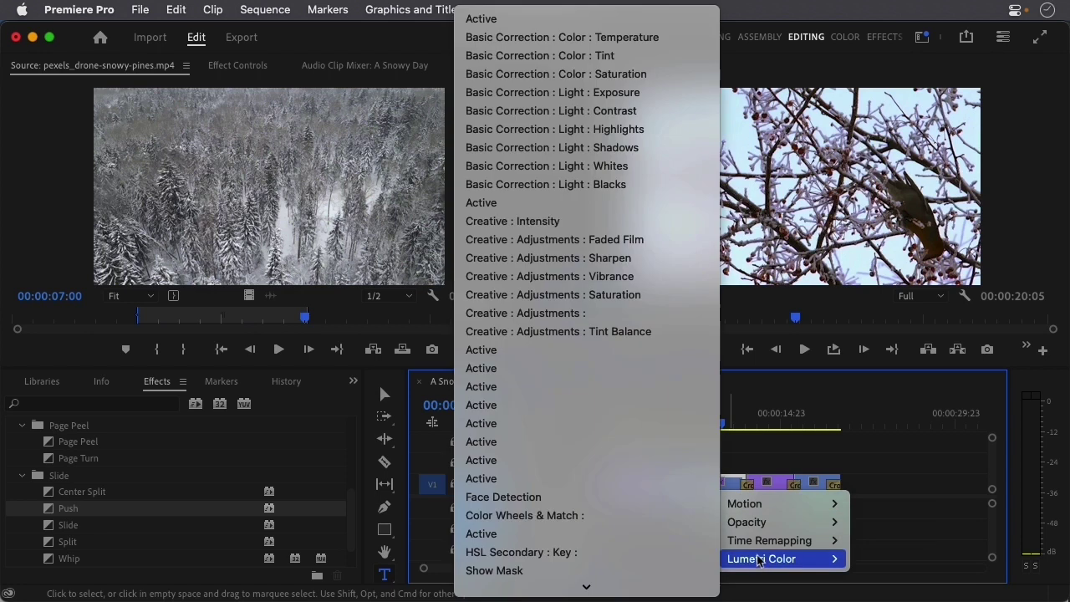
click(792, 393)
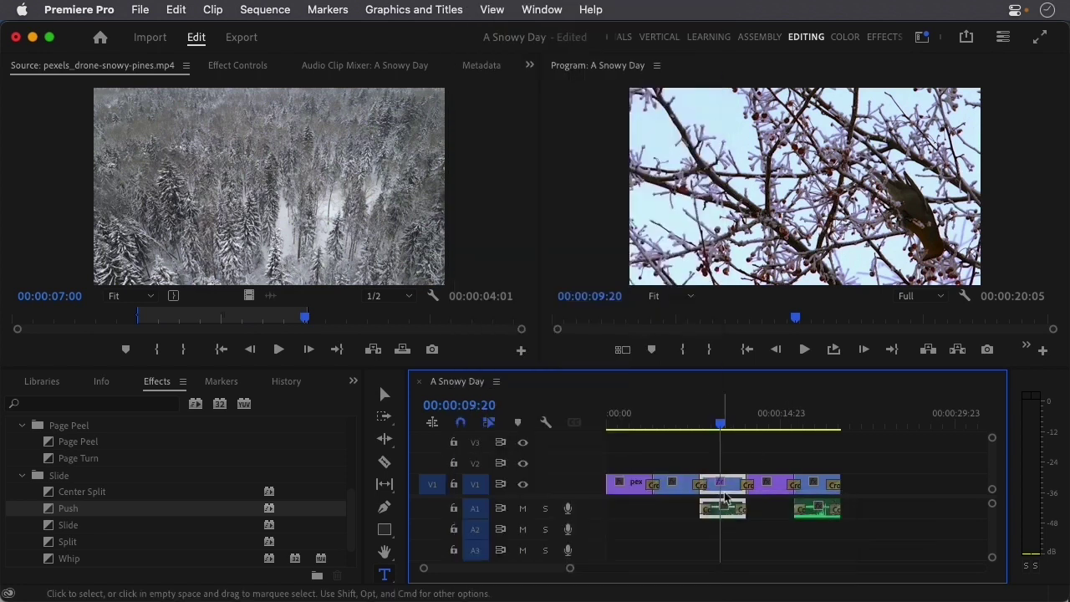
right_click(727, 493)
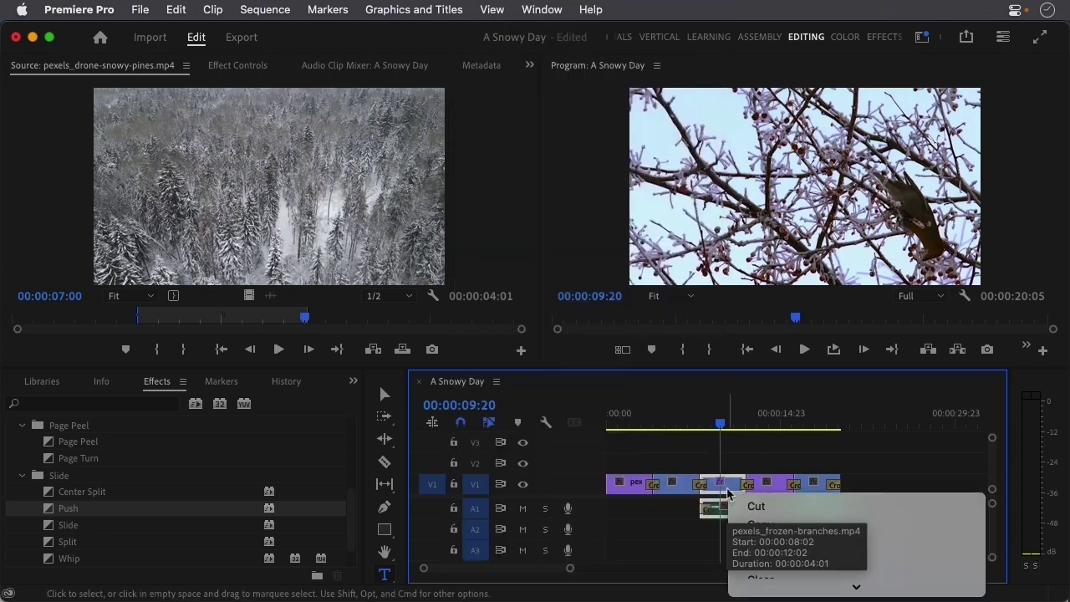
click(768, 525)
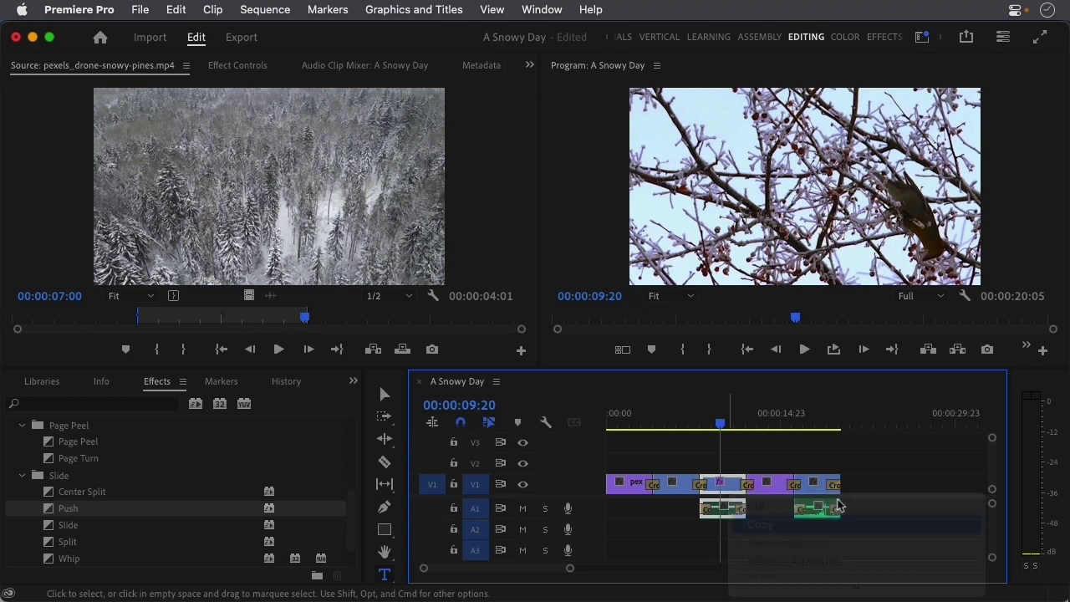
- Paste the copied clip's Lumetri Color effect and audio attributes onto the last clip in the sequence, excluding Motion, Opacity and Time Remapping
click(822, 497)
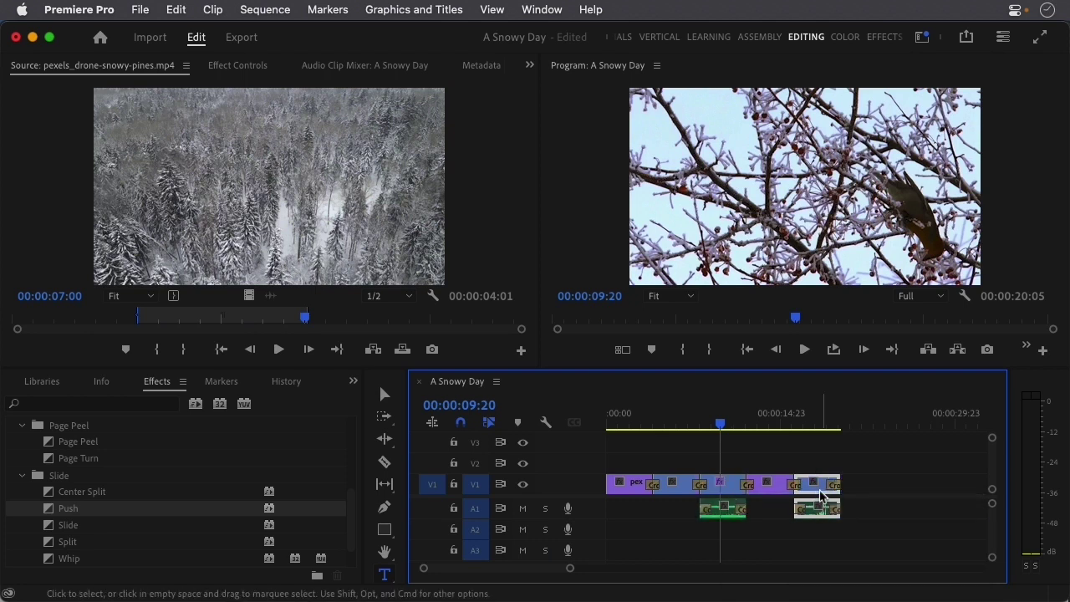
right_click(822, 496)
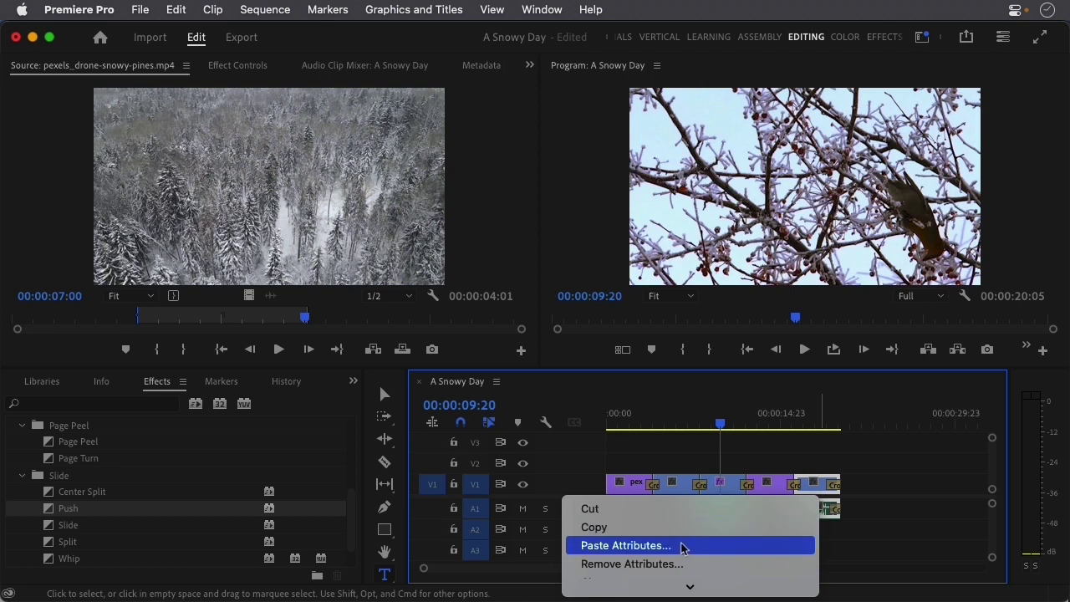
click(829, 425)
click(823, 426)
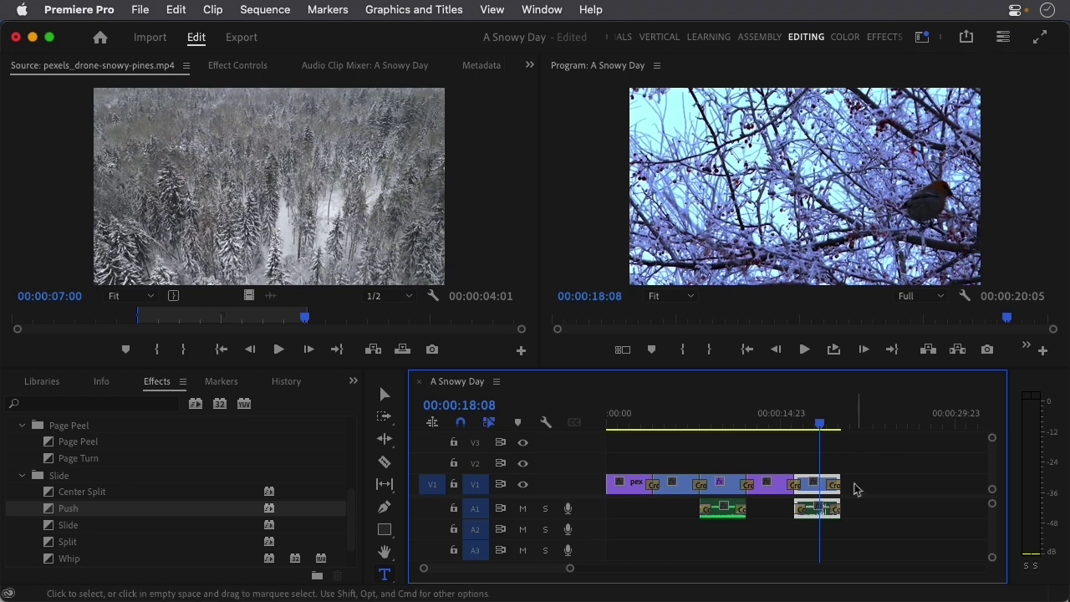
right_click(820, 493)
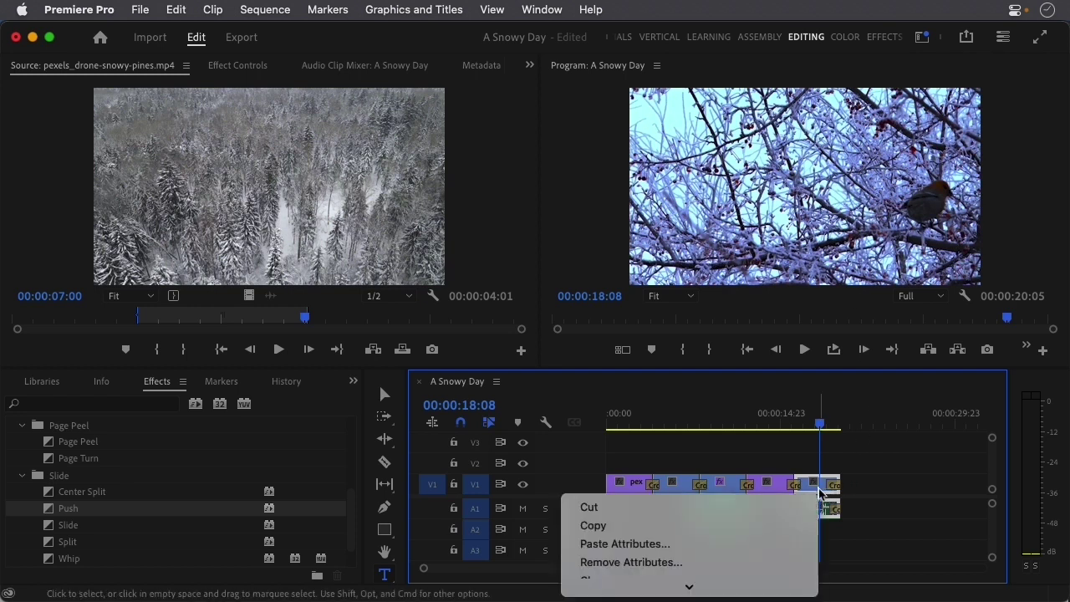
click(747, 544)
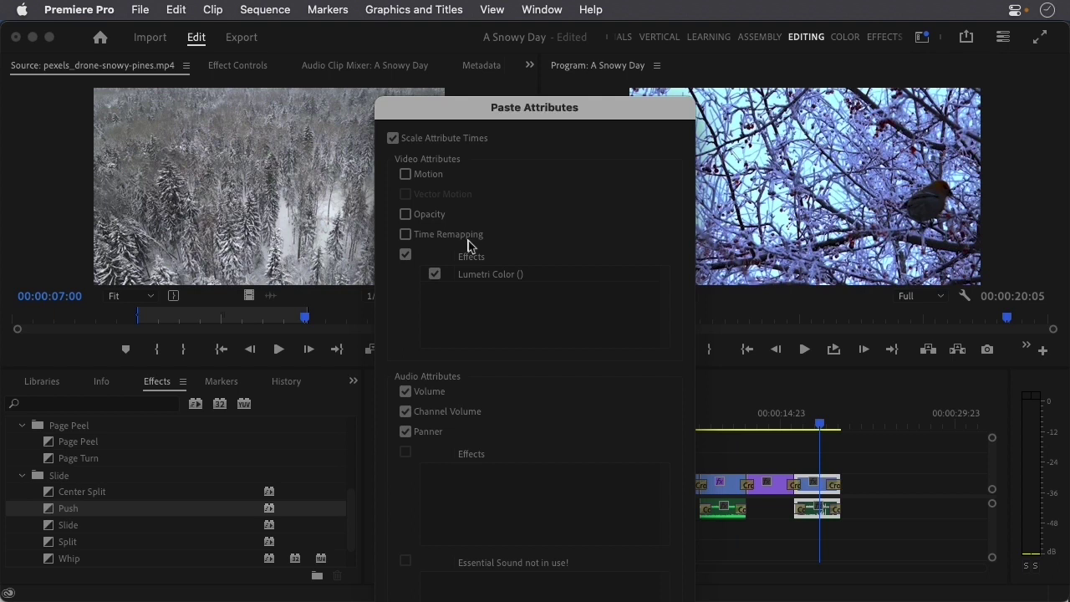
key(Return)
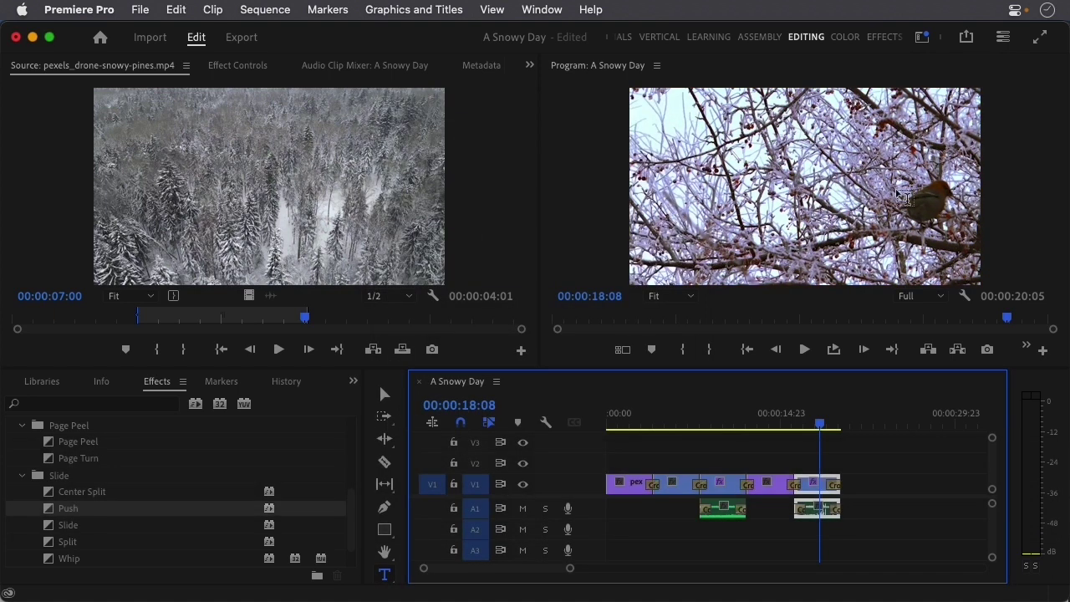
- Compare the colors of the frozen-berries, frozen-branches and last bird clips at several playhead positions
click(728, 426)
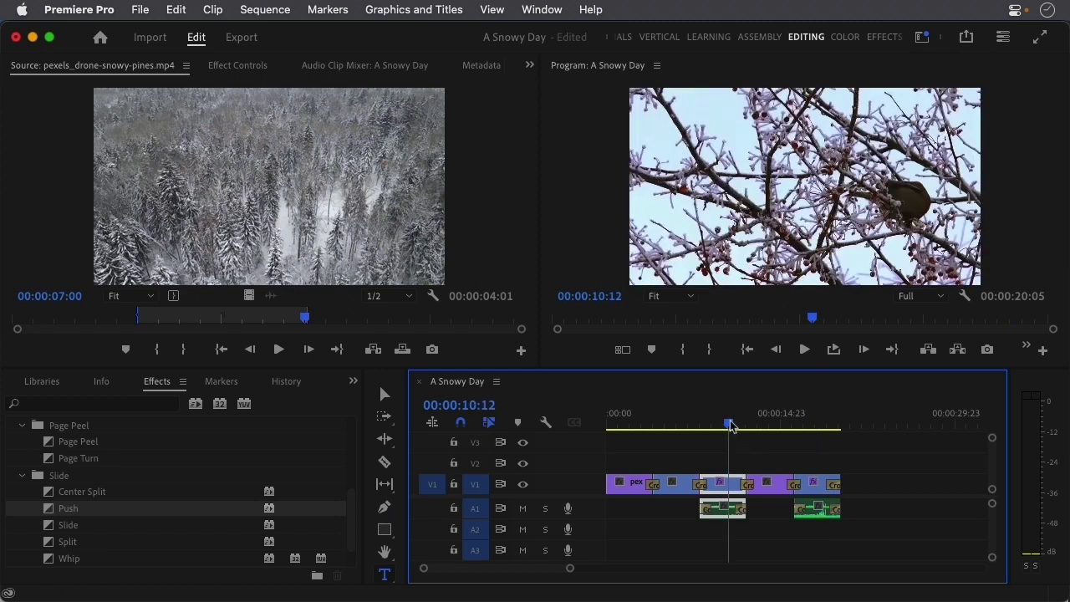
click(666, 425)
click(703, 425)
click(824, 422)
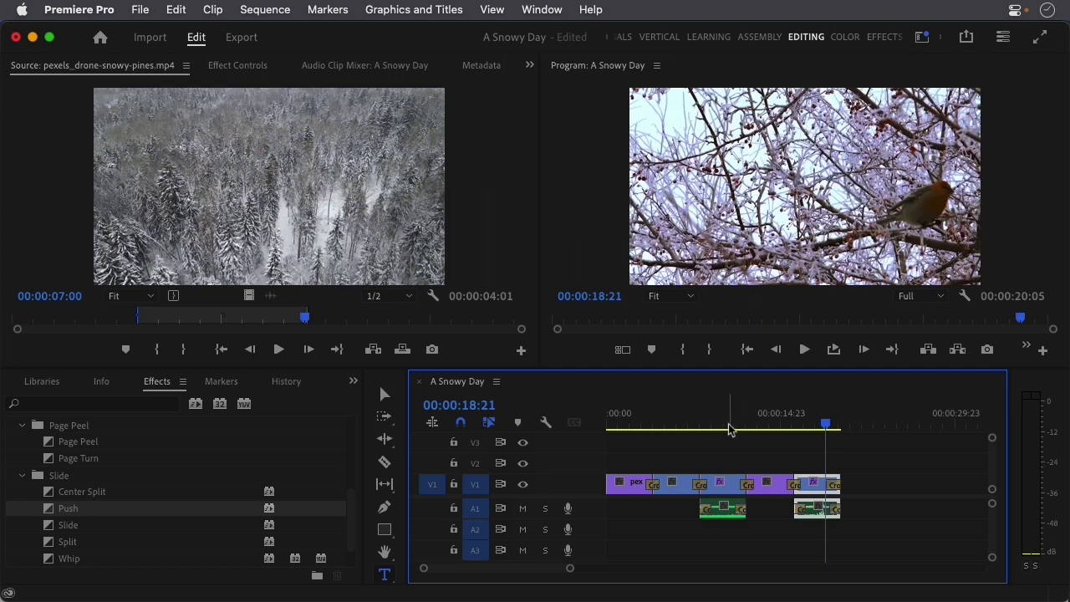
click(725, 425)
click(666, 423)
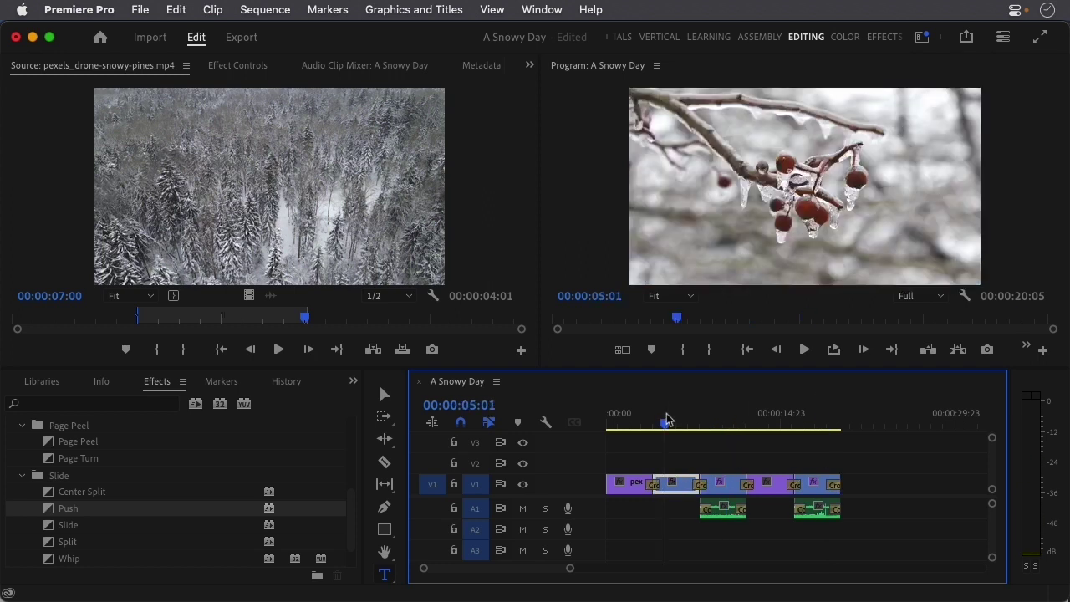